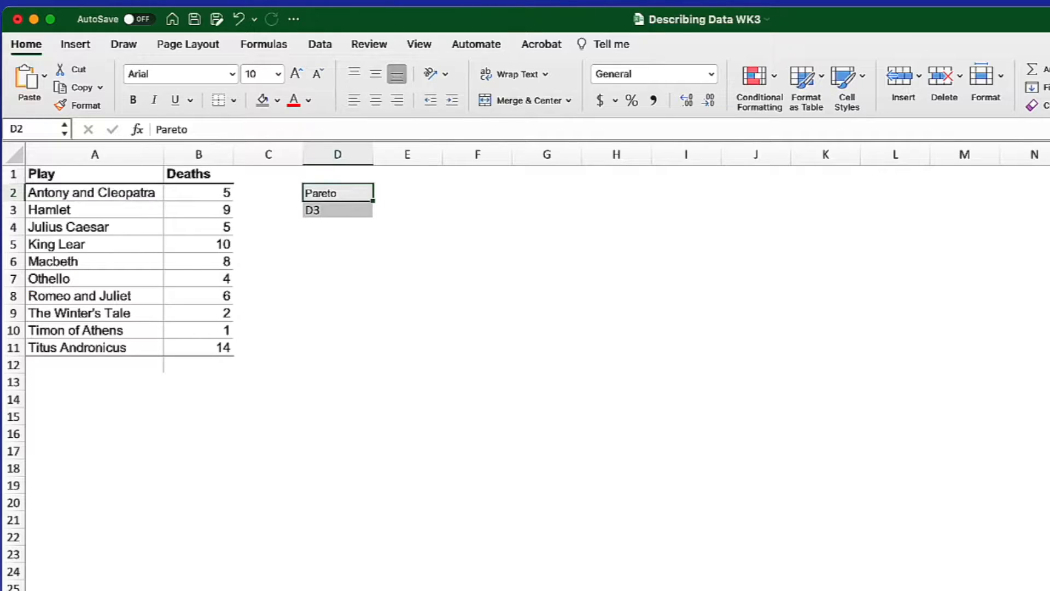
- Sort the play table by the Deaths column from largest to smallest, keeping the header row
left_click(115, 153)
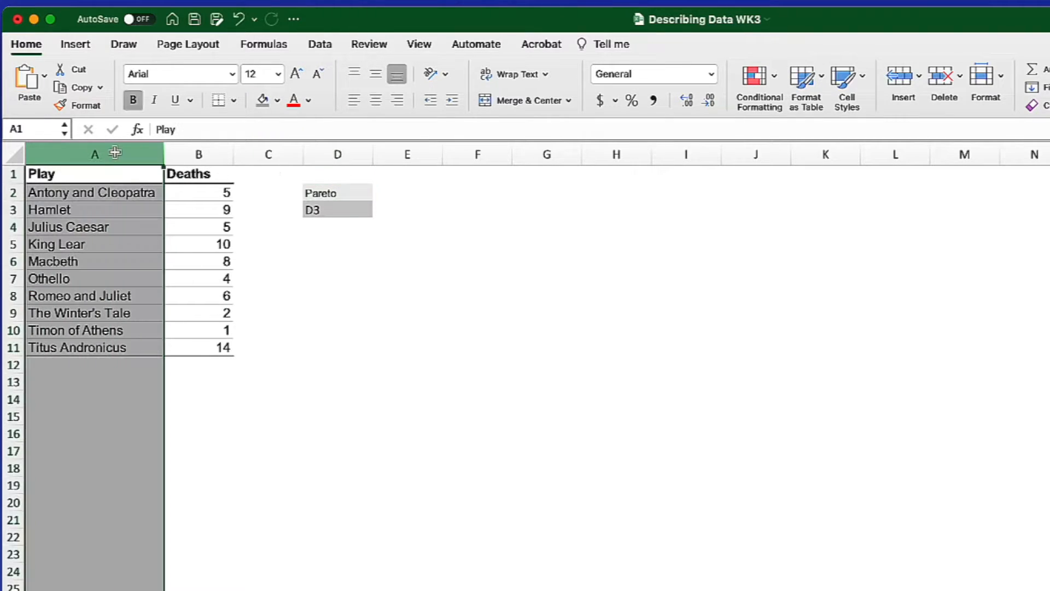
left_click(188, 153)
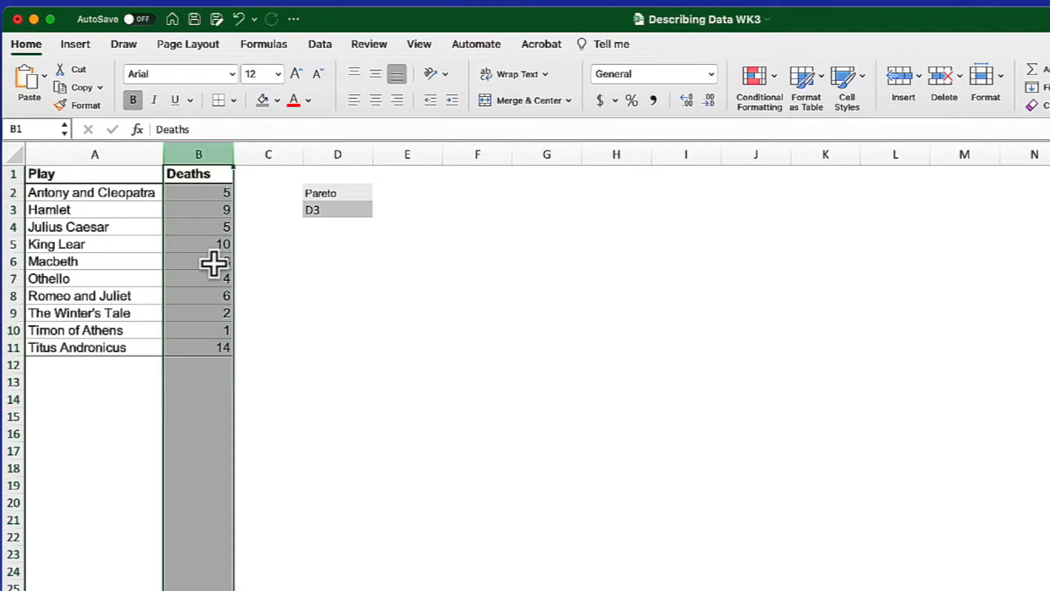
left_click(200, 221)
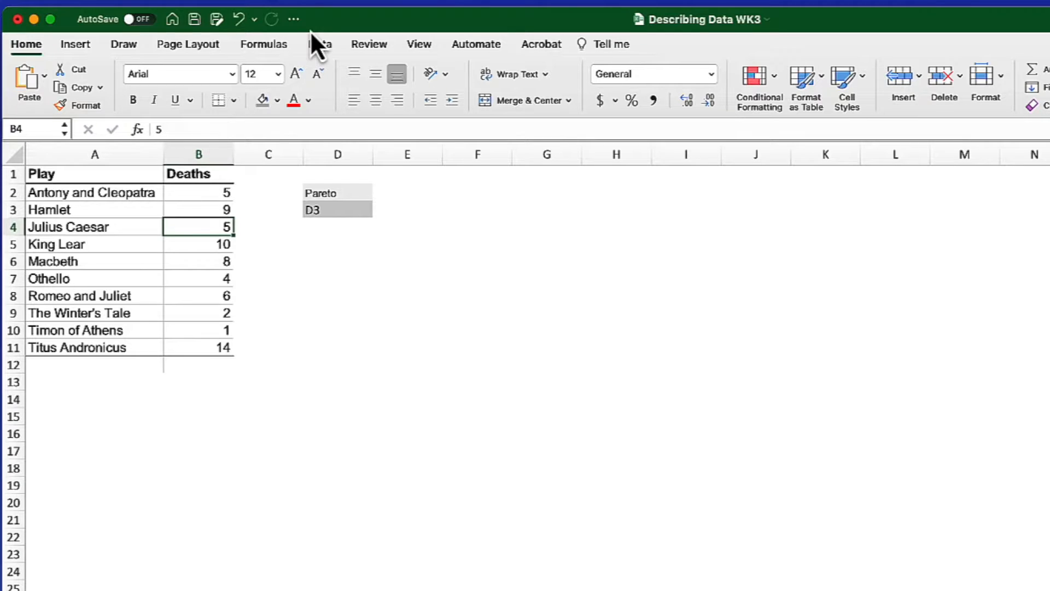
left_click(319, 45)
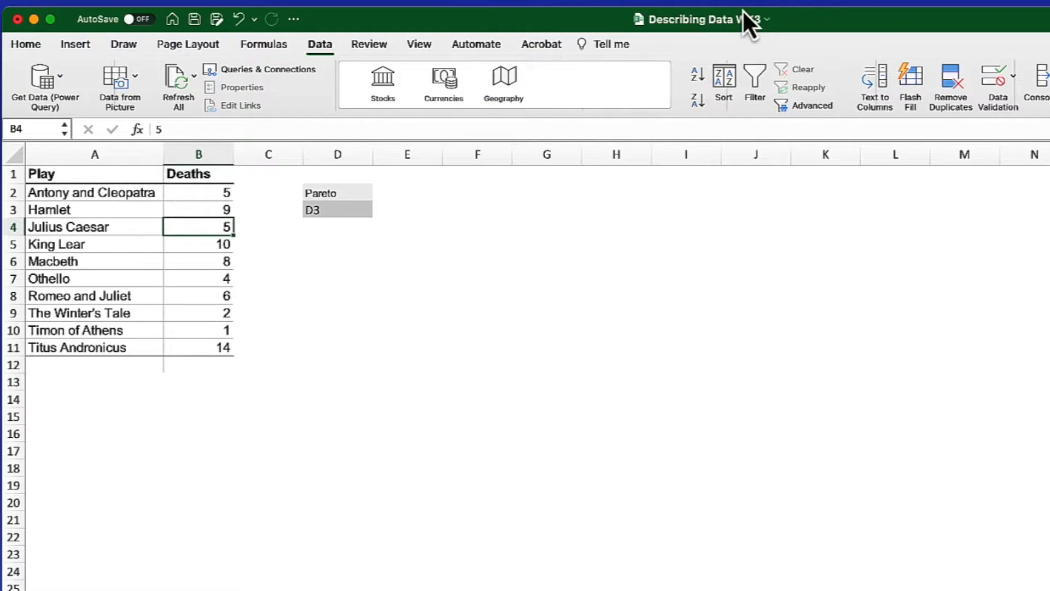
left_click(724, 81)
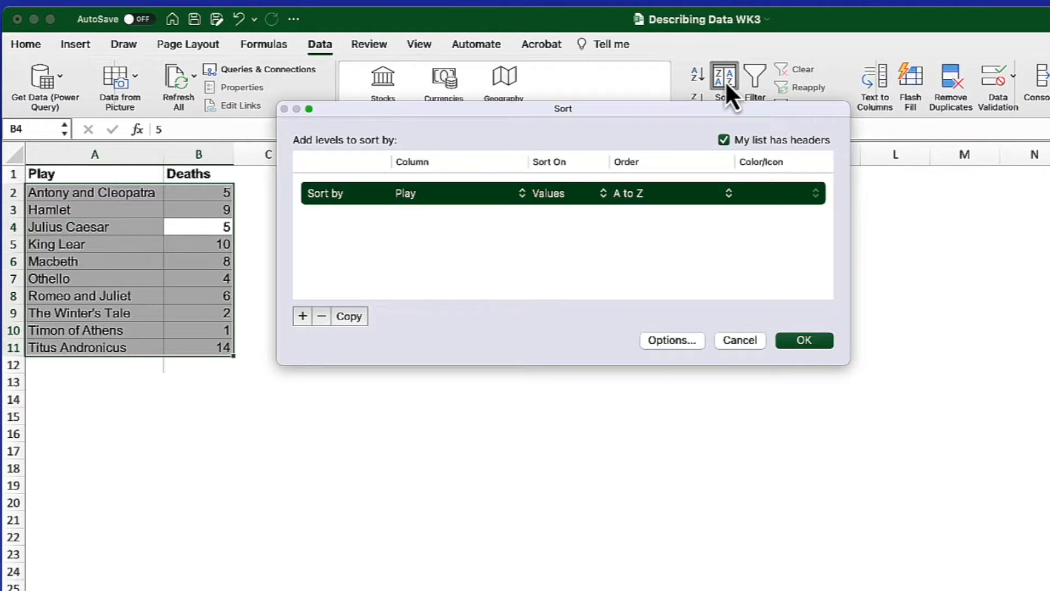
left_click(515, 199)
left_click(474, 220)
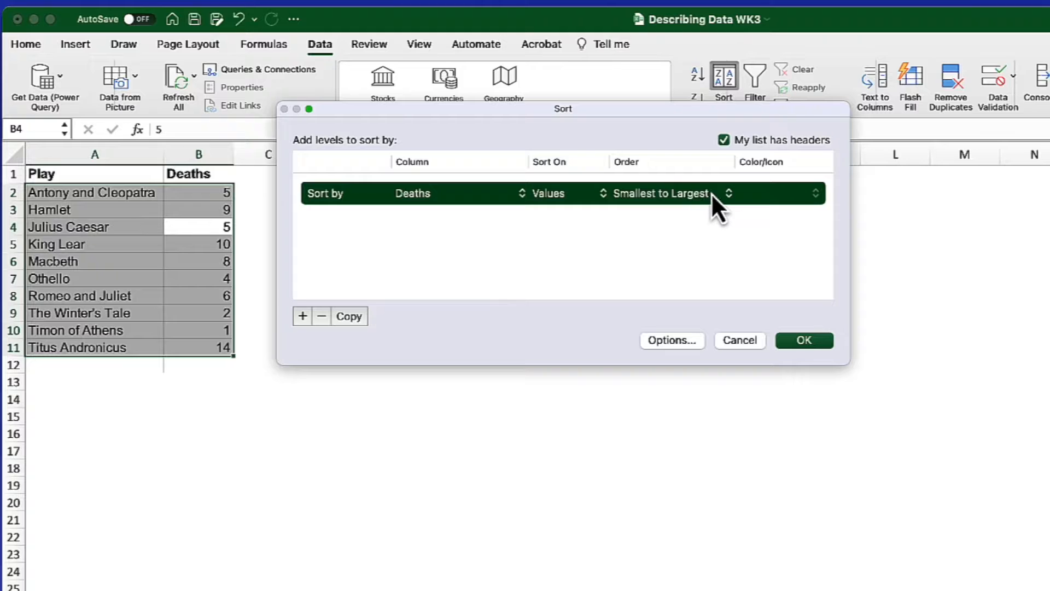
left_click(728, 195)
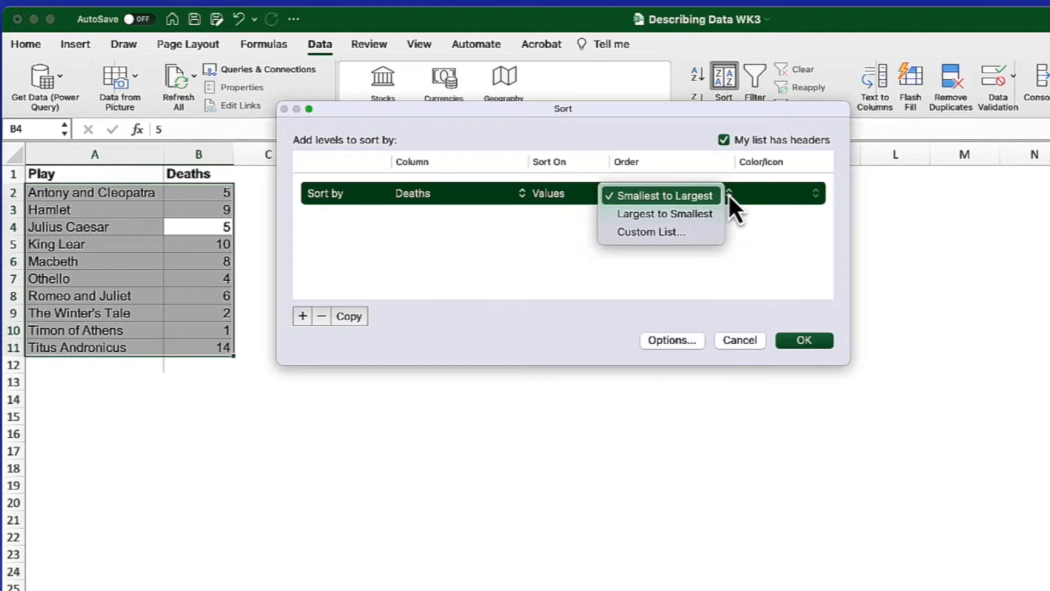
left_click(701, 213)
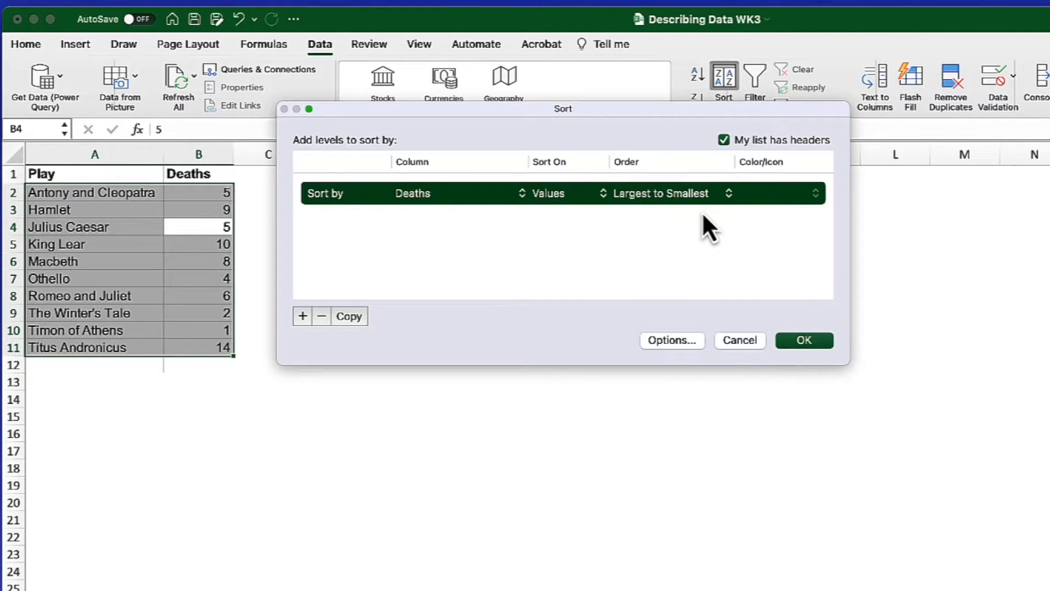
left_click(804, 340)
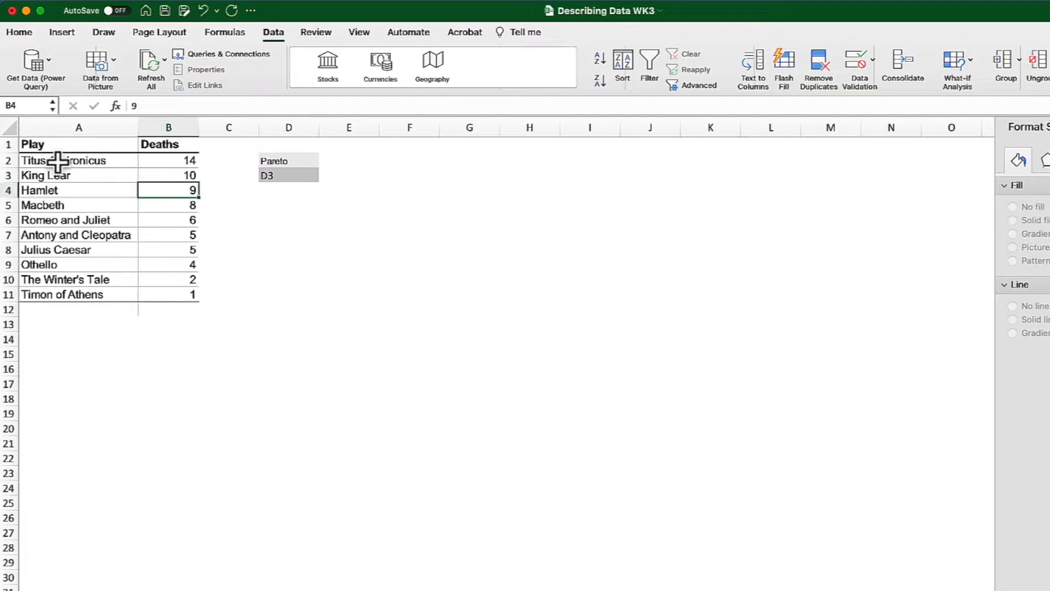
- Select the play names and death counts and insert a clustered column chart from the recommended charts
left_click_drag(58, 161, 156, 294)
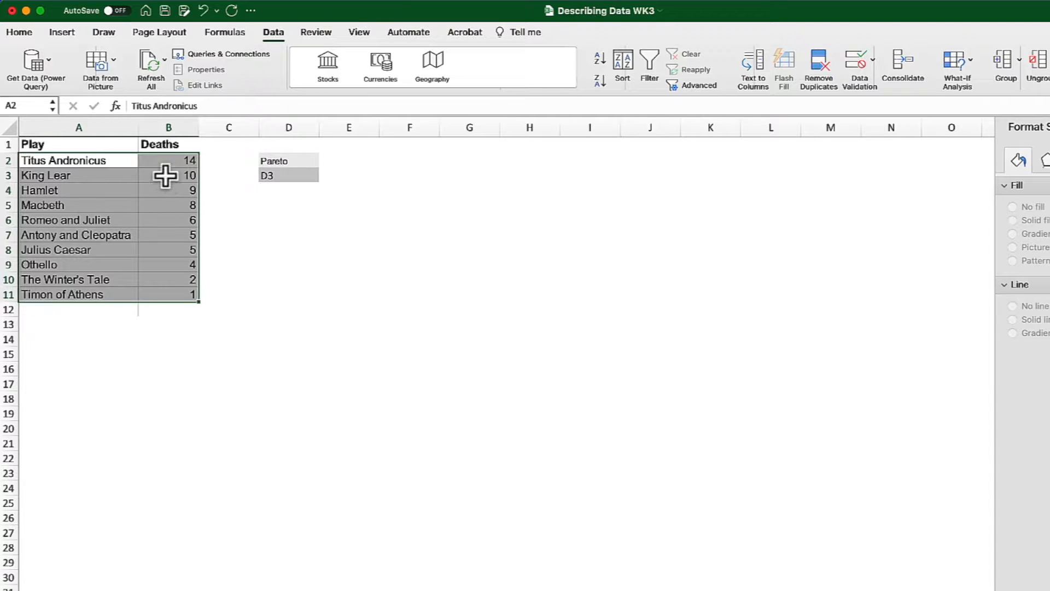
left_click(65, 33)
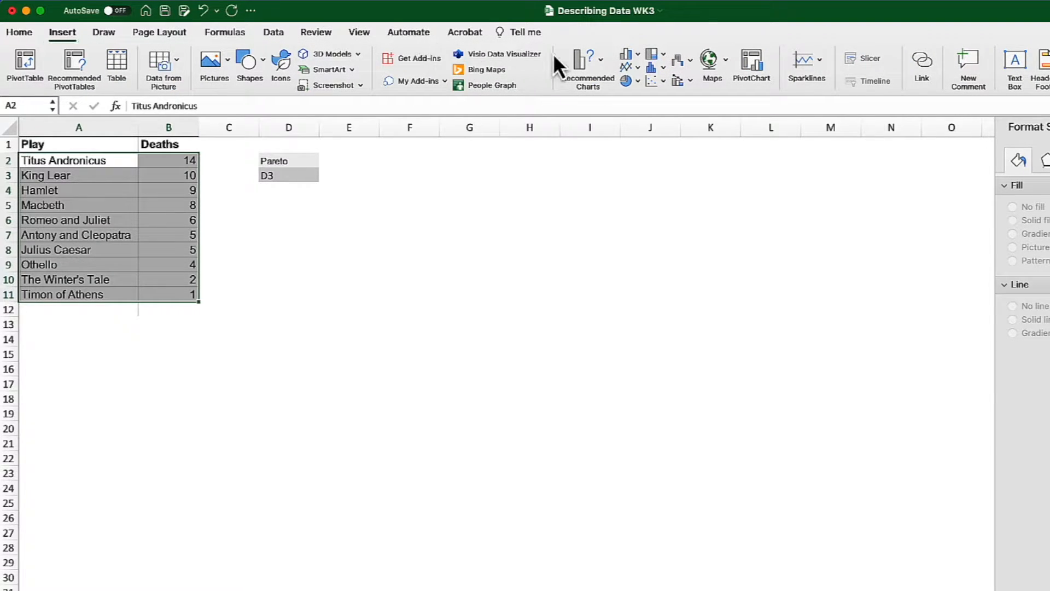
left_click(601, 60)
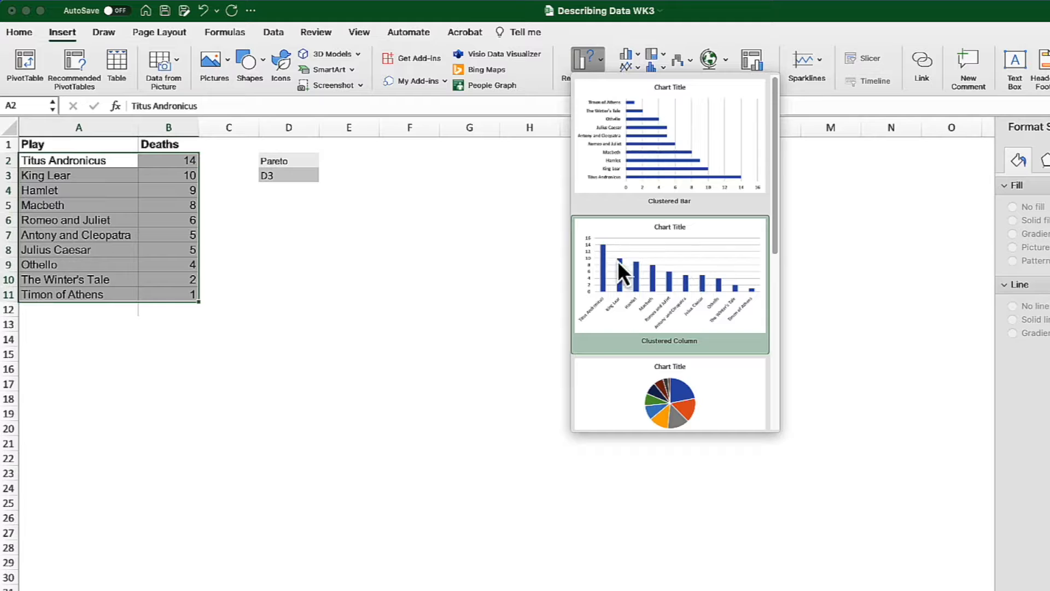
left_click(691, 289)
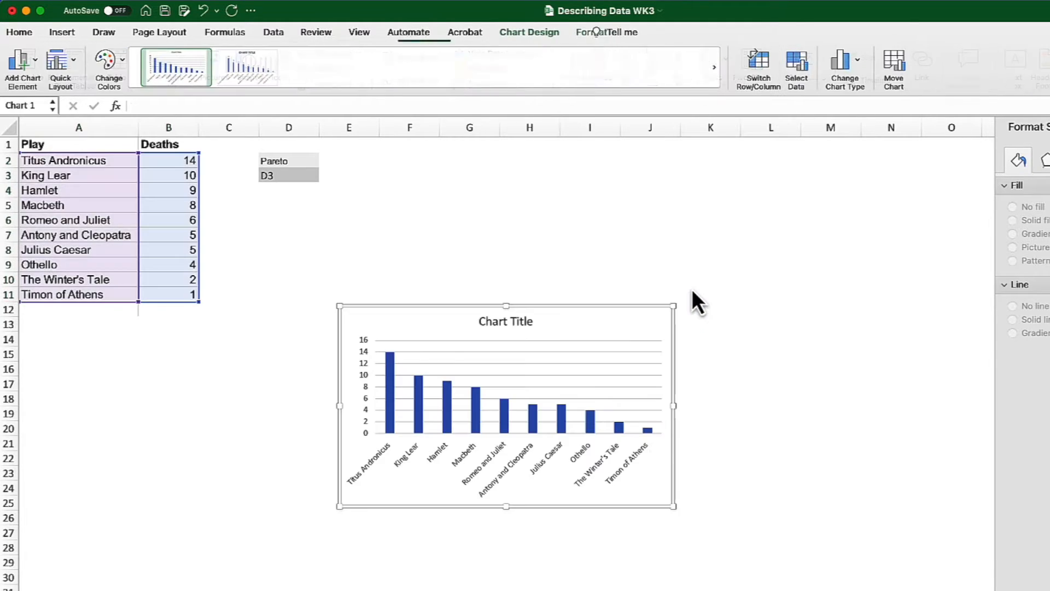
- Move the chart beside the table and enlarge it
left_click_drag(454, 322, 462, 153)
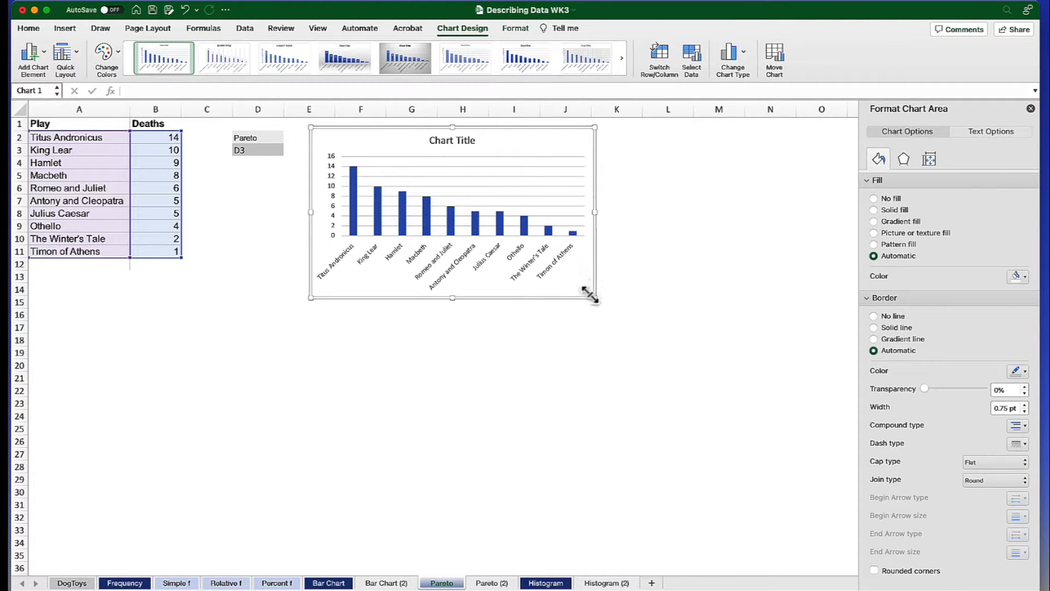
left_click_drag(594, 298, 661, 390)
left_click_drag(439, 128, 362, 147)
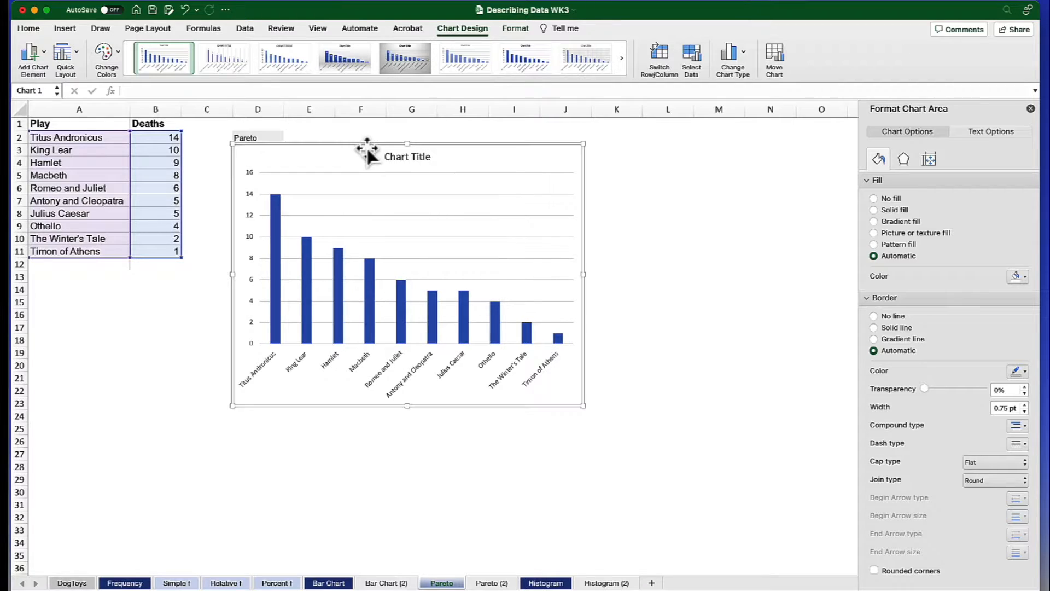
- Rename the chart title to Deaths in Shakespeare
left_click(405, 158)
double_click(402, 157)
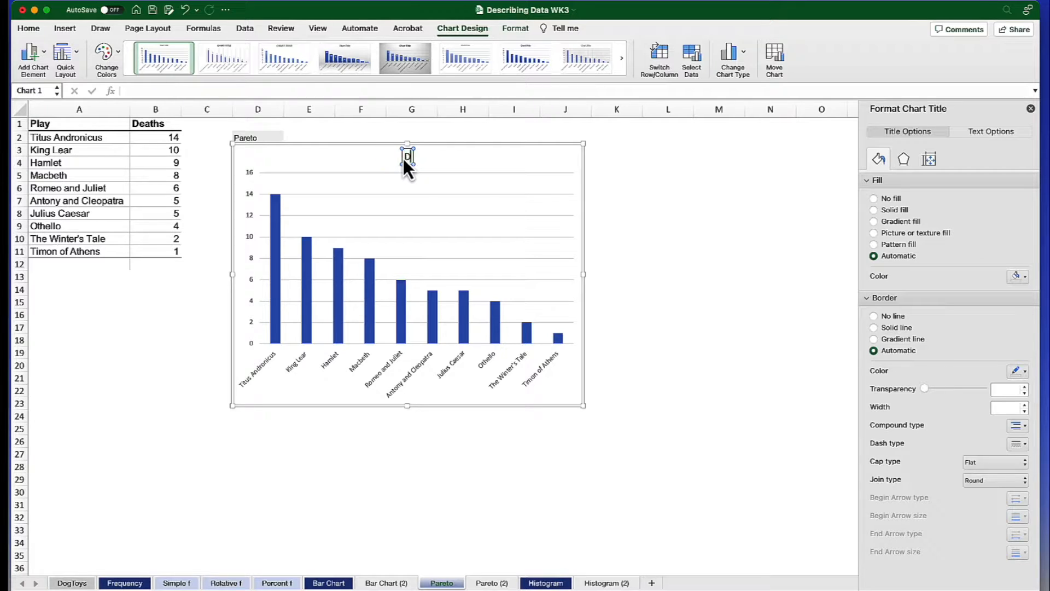
type("Deaths in Shakespeare")
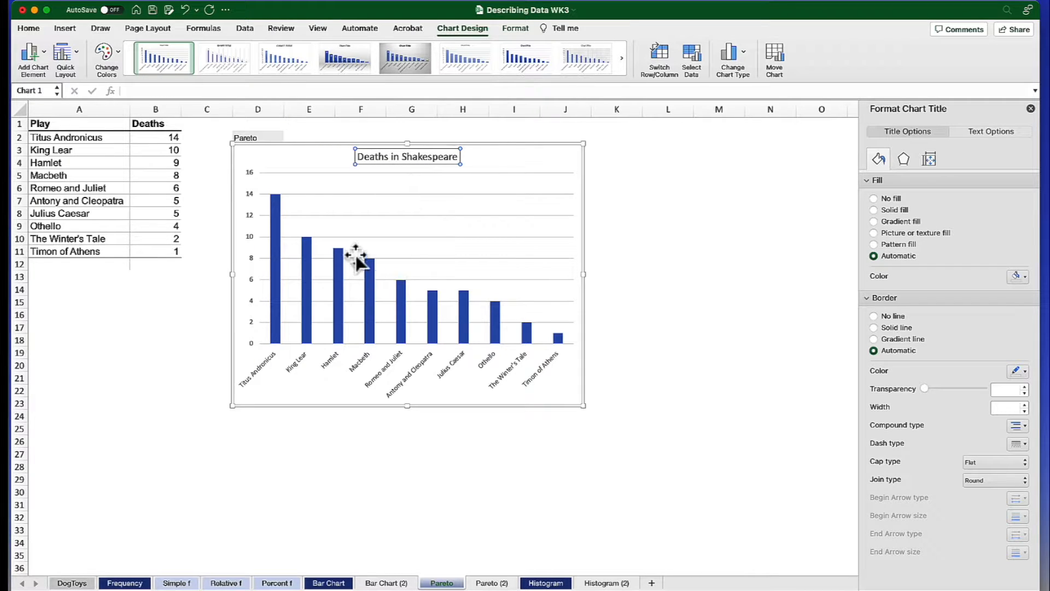
- Give the data columns a solid grey fill and a black outline
left_click(273, 249)
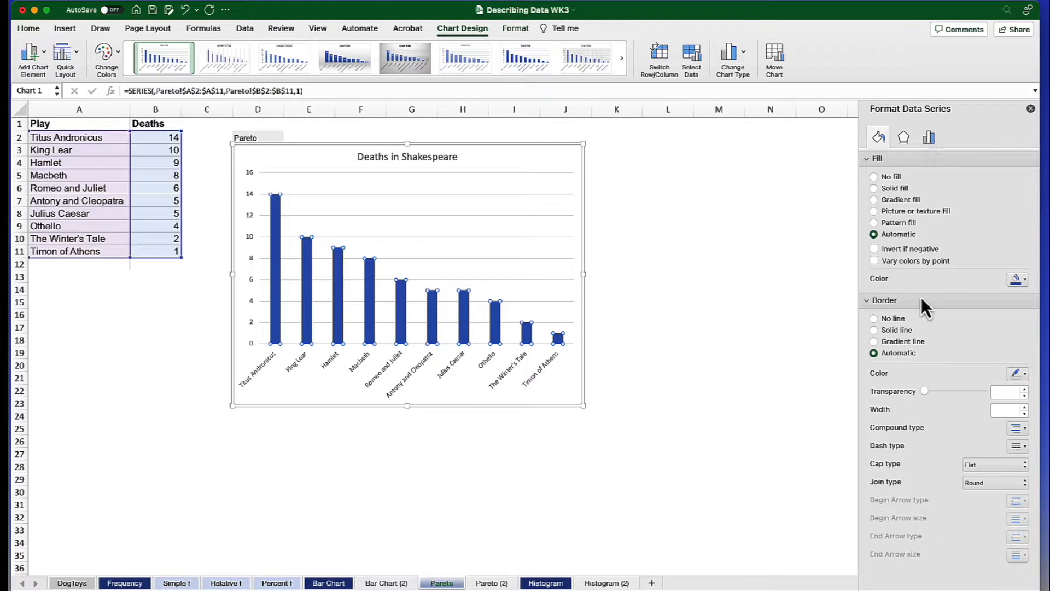
left_click(1022, 278)
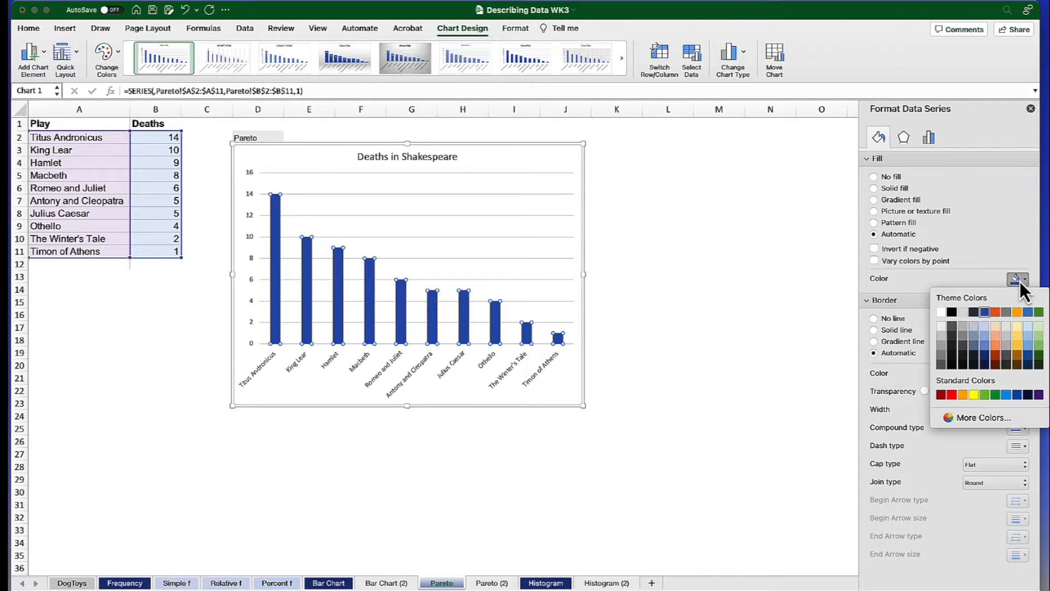
left_click(941, 348)
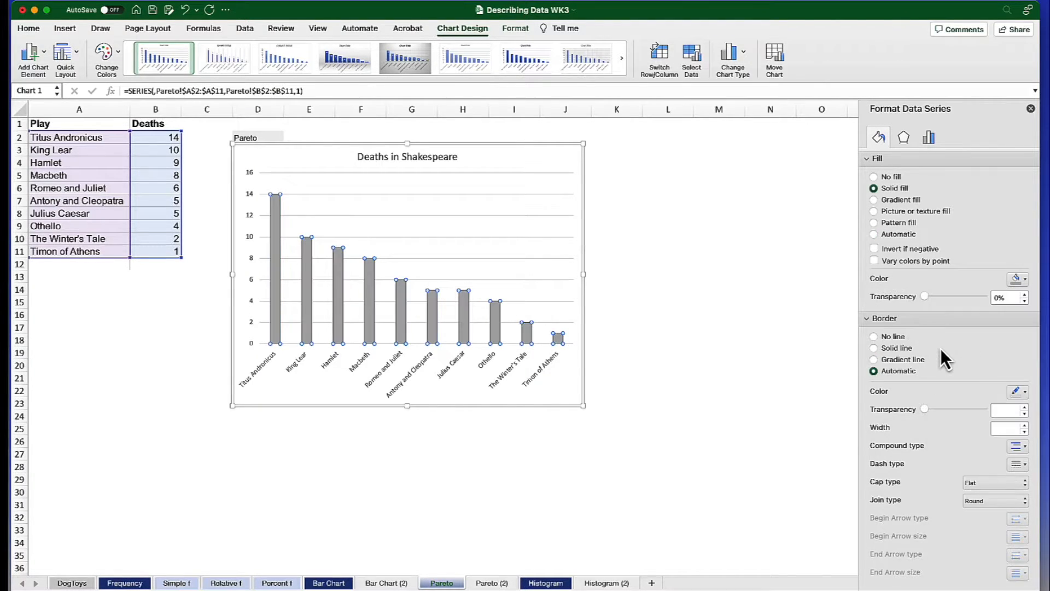
left_click(1025, 392)
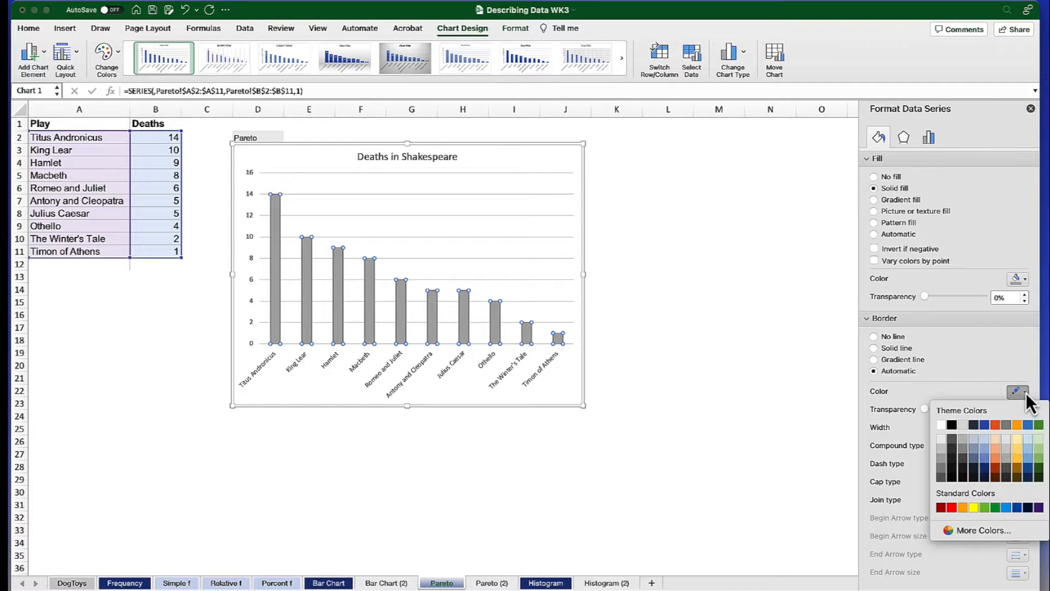
left_click(954, 427)
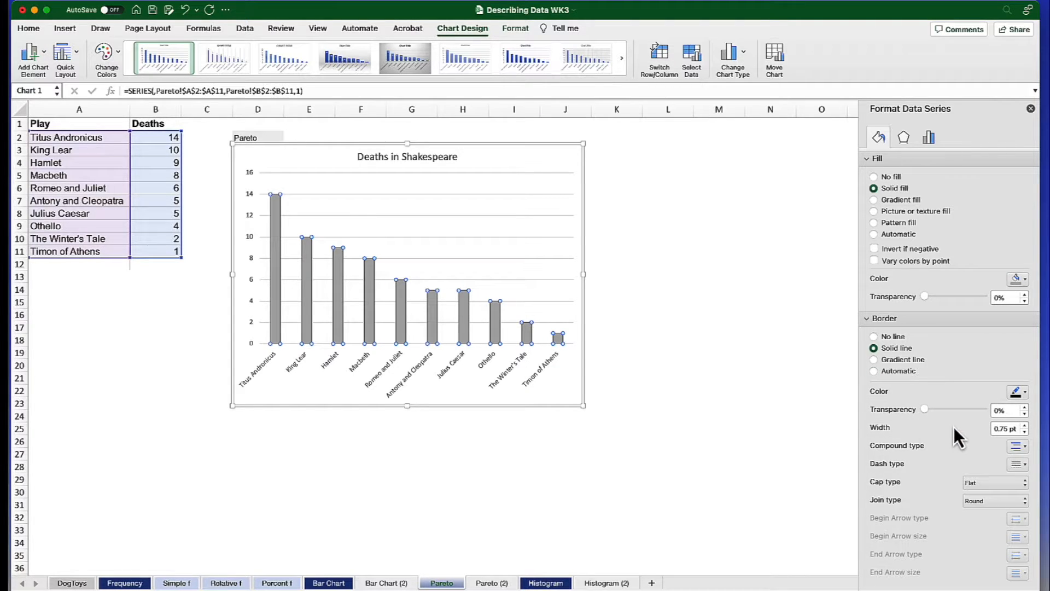
- Reduce the series gap width to about 18% so the columns nearly touch
left_click(930, 138)
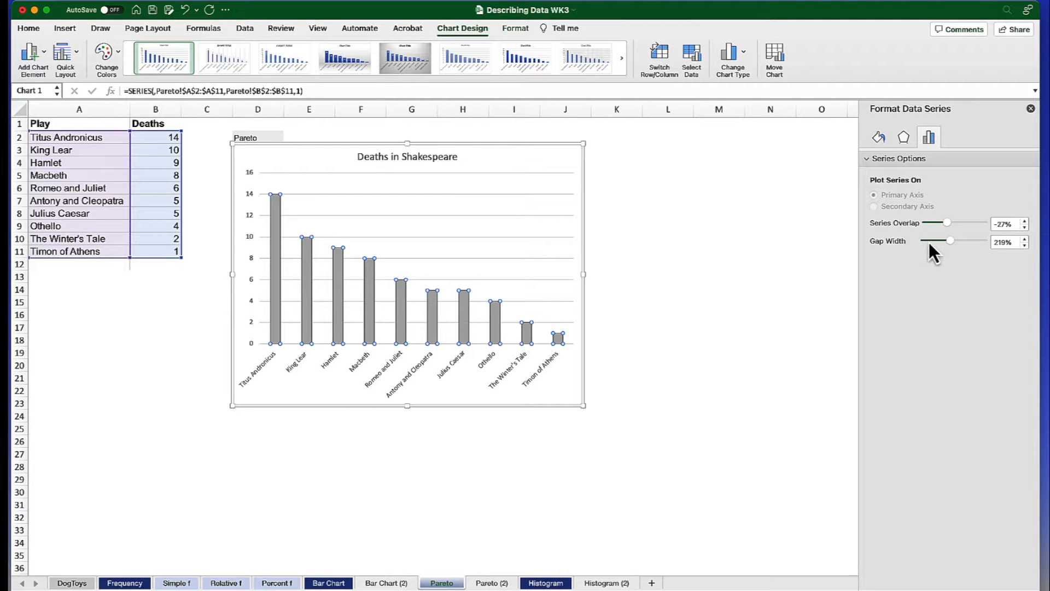
left_click_drag(951, 241, 932, 243)
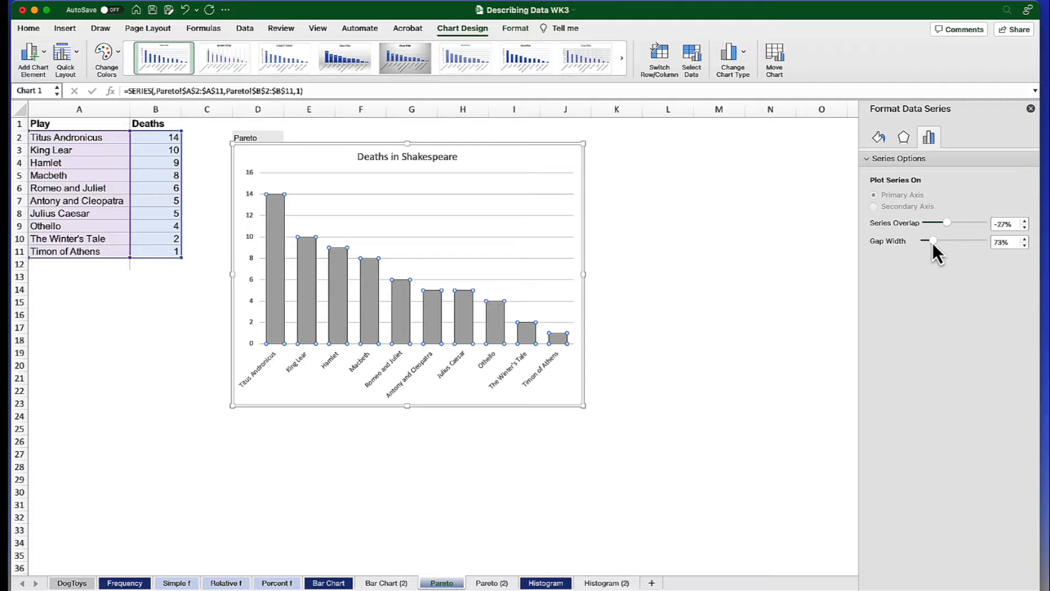
left_click_drag(933, 243, 926, 243)
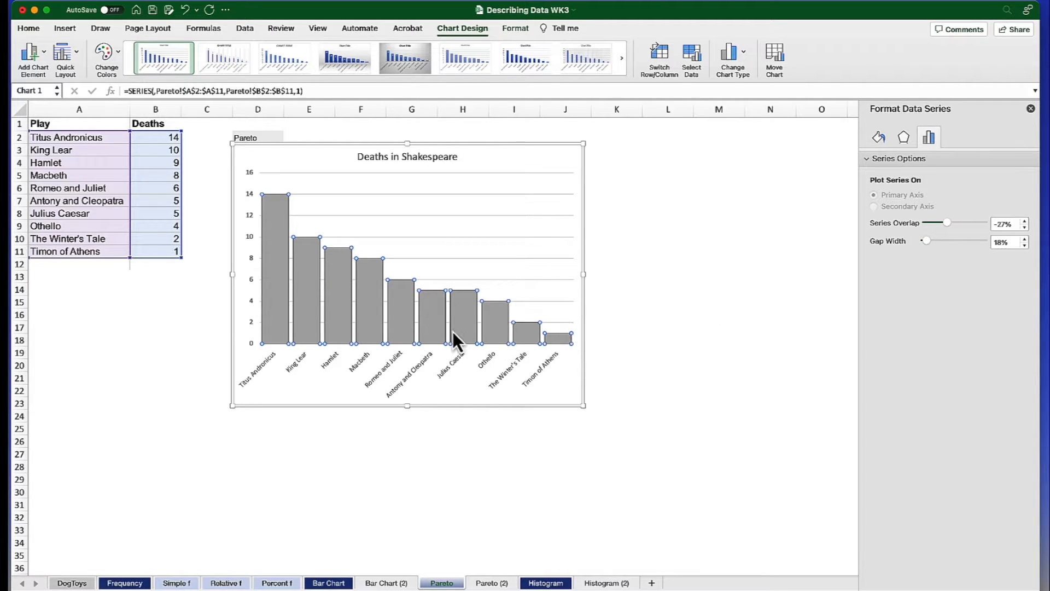
- Set the vertical axis maximum bound to 14
left_click(251, 240)
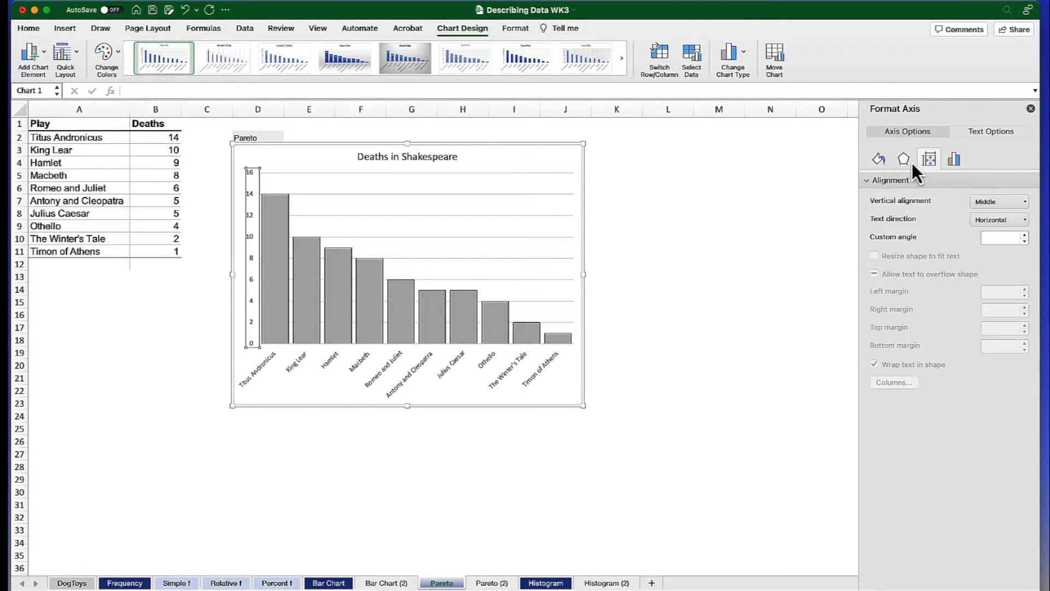
left_click(954, 160)
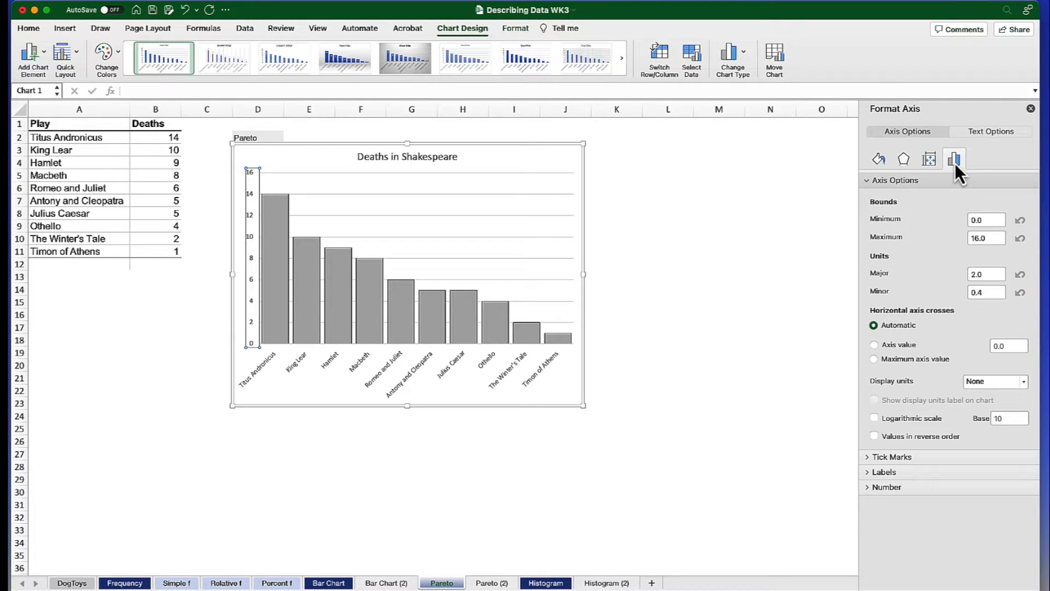
left_click_drag(991, 239, 968, 242)
type("14")
key("Return")
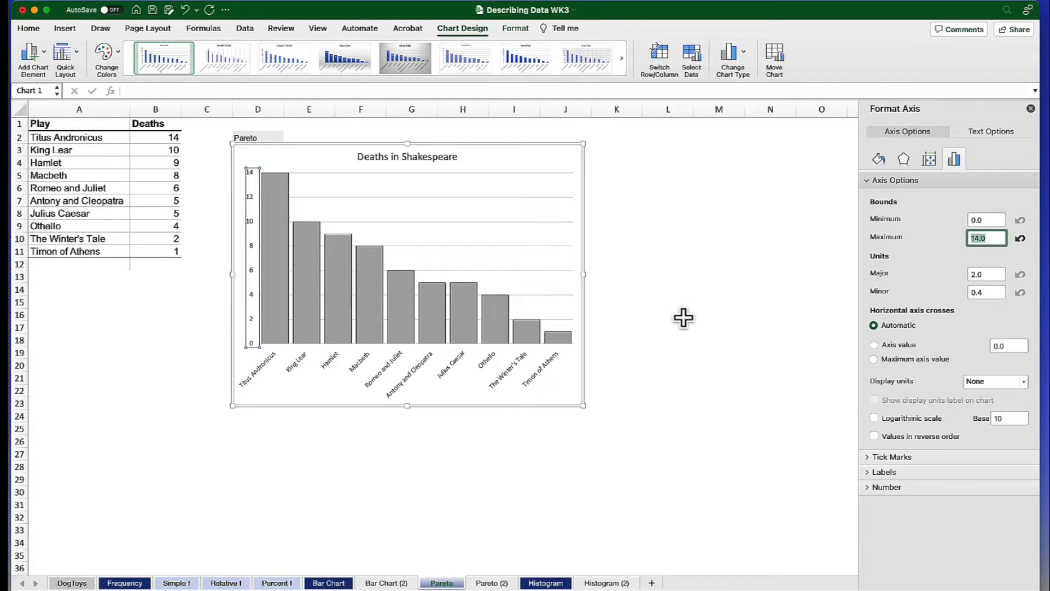